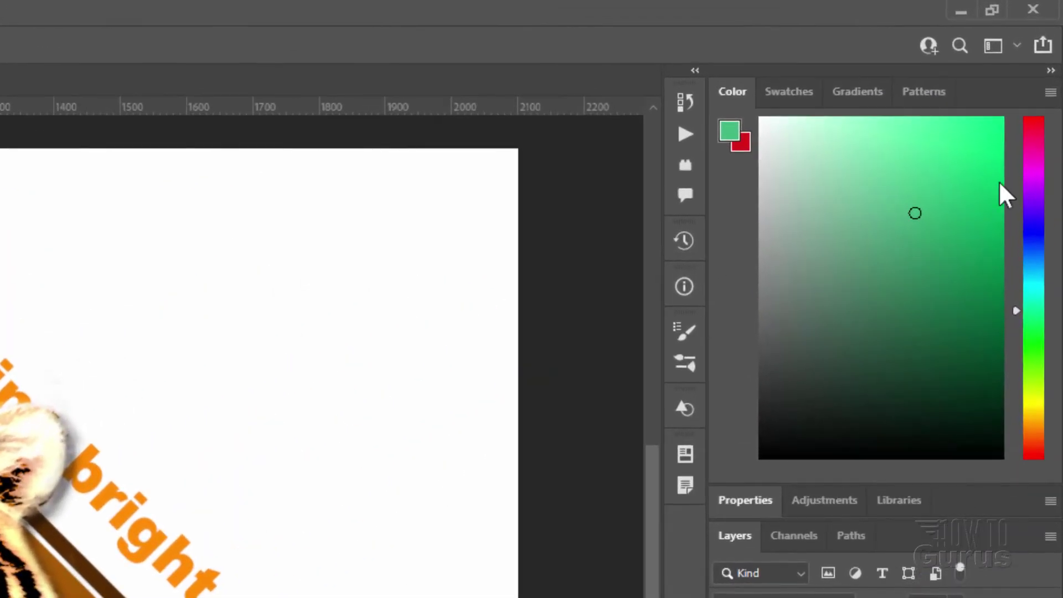
Step: Collapse and restore the colour panels, then view the foreground Color Picker without changes
left_click(737, 97)
left_click(736, 96)
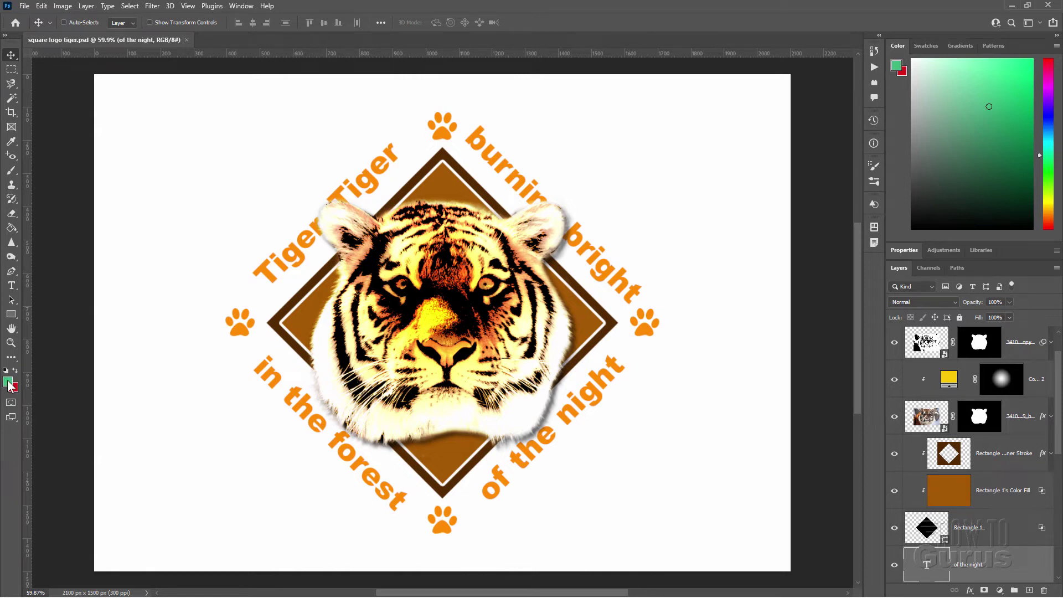
left_click(8, 383)
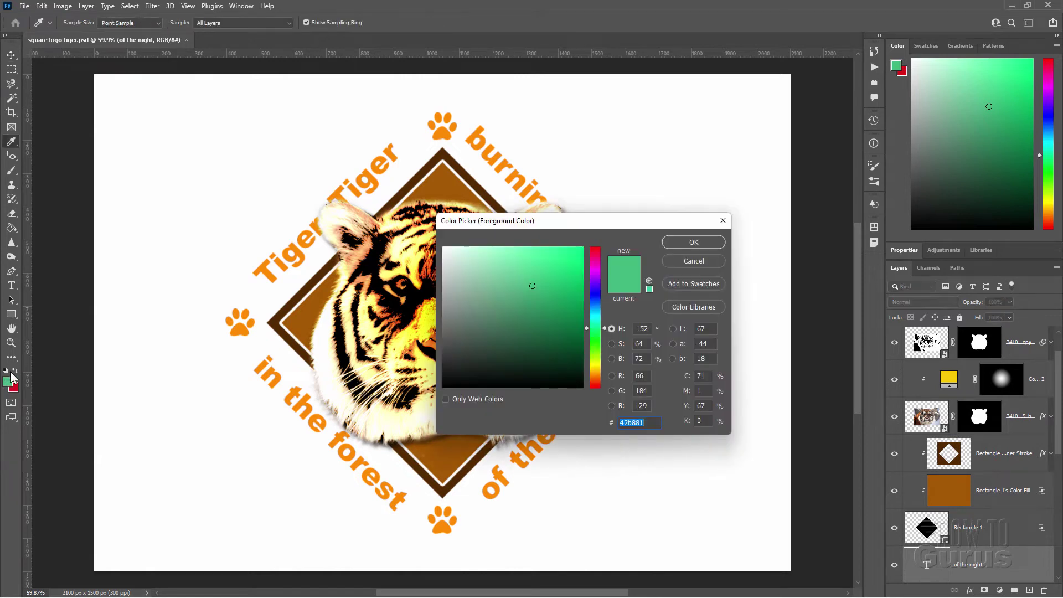
left_click_drag(565, 226, 540, 227)
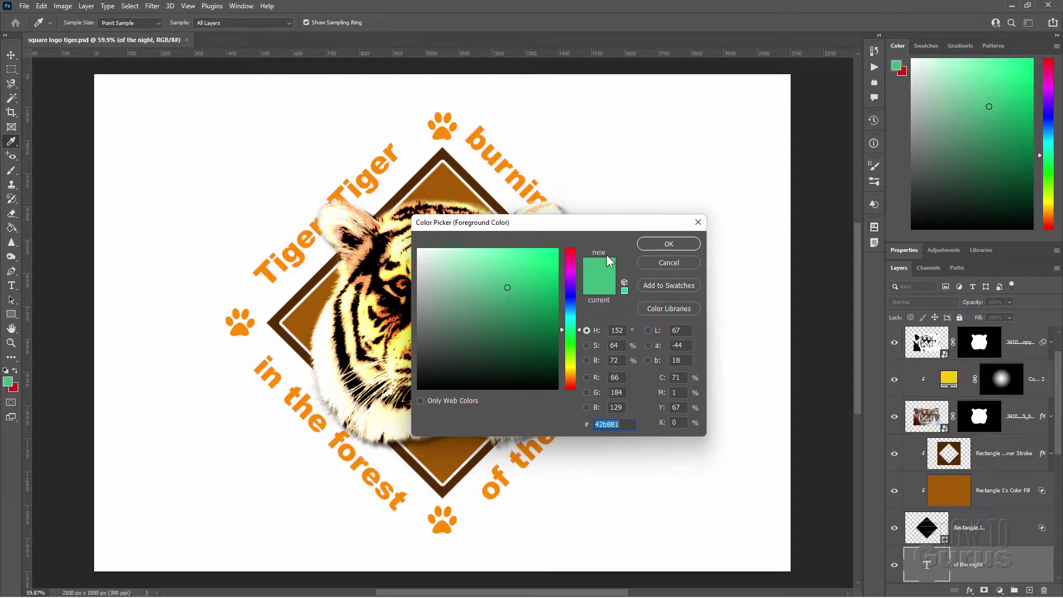
left_click(686, 262)
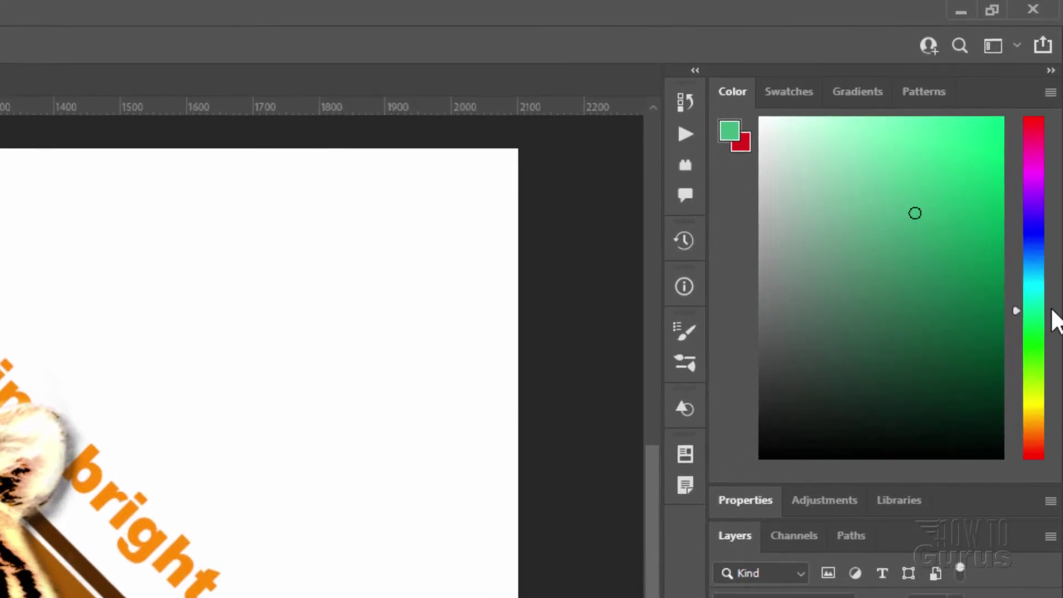
Step: Change the foreground colour from green to a bright, out-of-gamut blue
mouse_move(1030, 240)
left_mouse_down()
mouse_move(1031, 220)
mouse_move(1033, 247)
left_mouse_up()
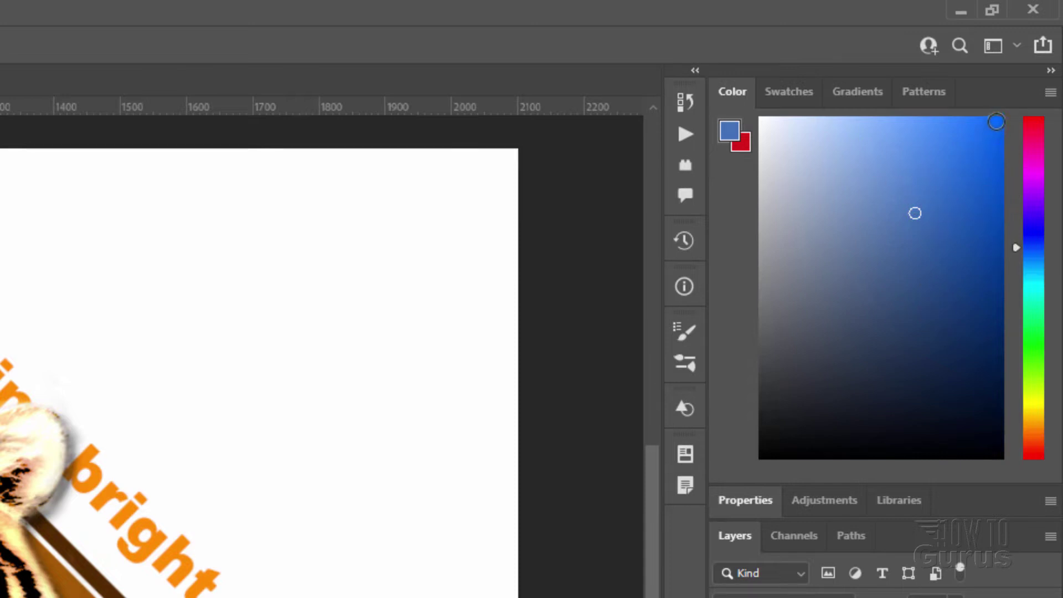
left_click(999, 119)
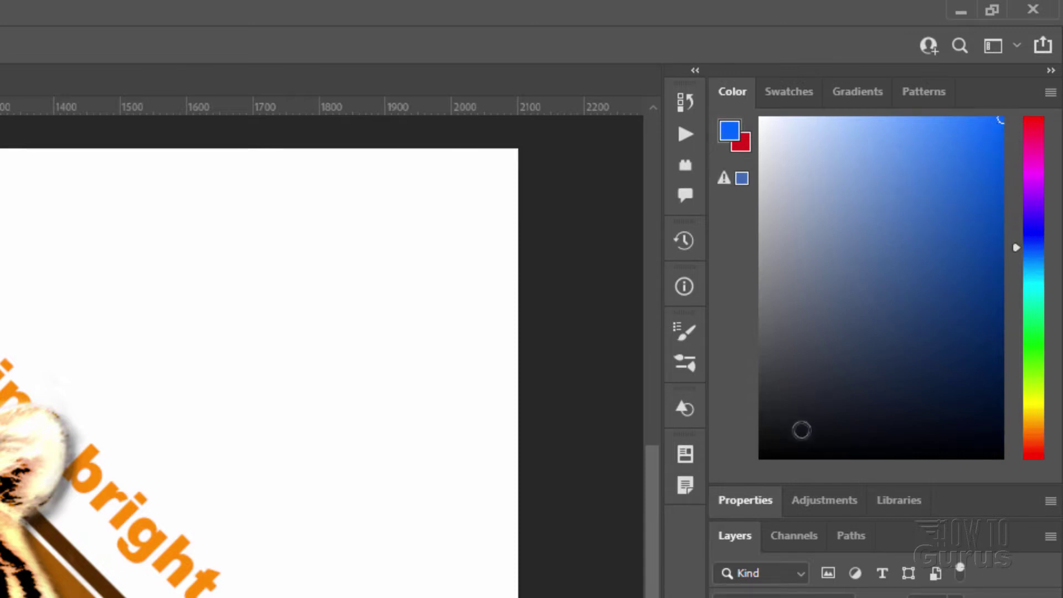
left_click(771, 451)
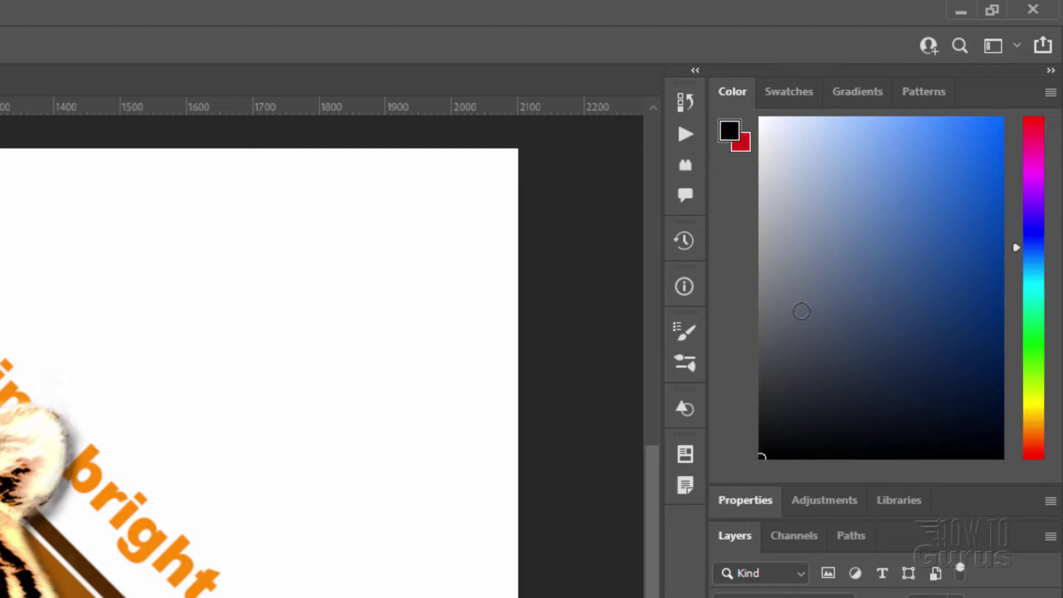
left_click(765, 124)
mouse_move(870, 249)
left_mouse_down()
mouse_move(945, 164)
mouse_move(956, 191)
mouse_move(967, 167)
left_mouse_up()
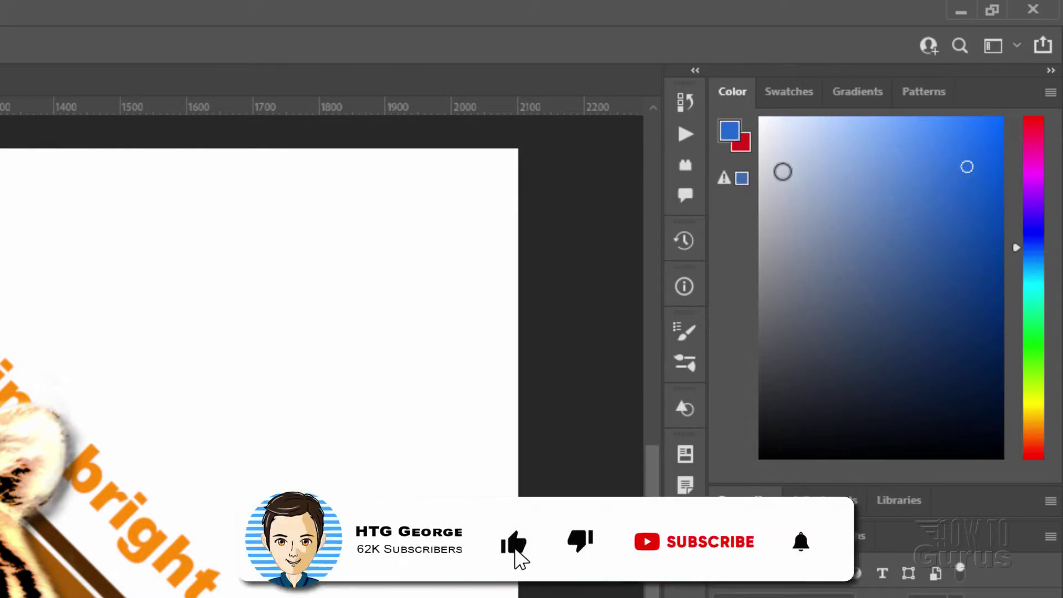
Step: Make the background colour active, shift its hue to purple and snap it to printable
left_click(747, 147)
left_click_drag(1033, 240, 1034, 184)
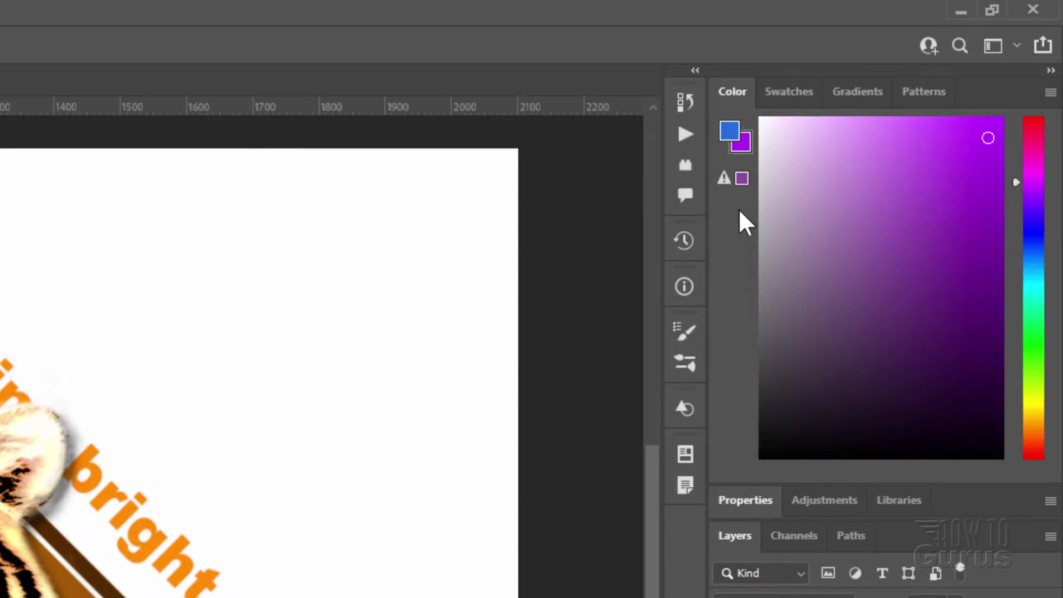
left_click(741, 179)
Step: Try brighter magentas, correcting each to its nearest printable colour until no gamut warning remains
left_click(885, 219)
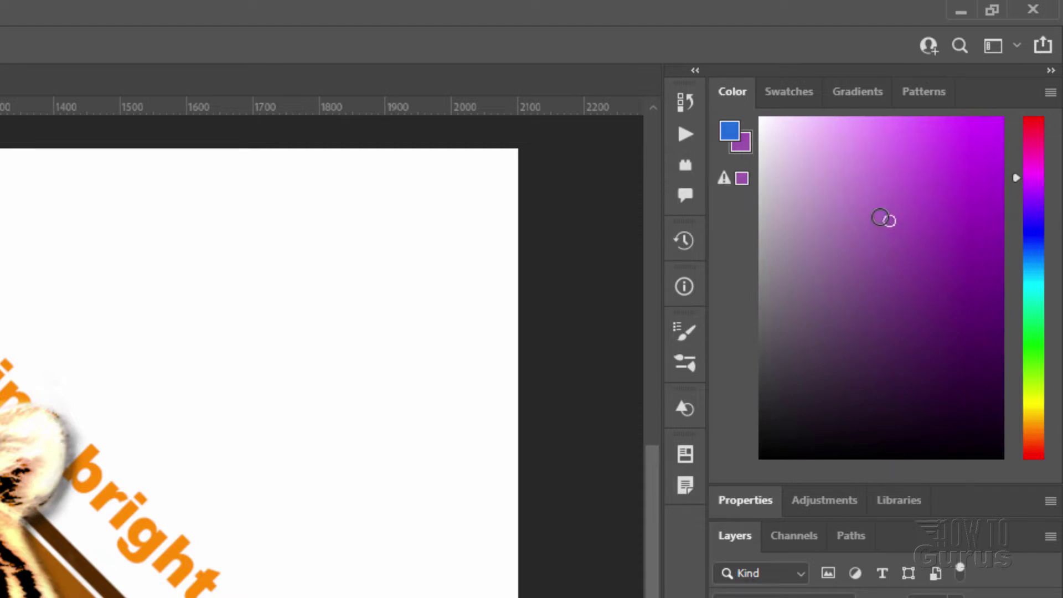
left_click(743, 176)
left_click(897, 231)
left_click(743, 176)
left_click(896, 231)
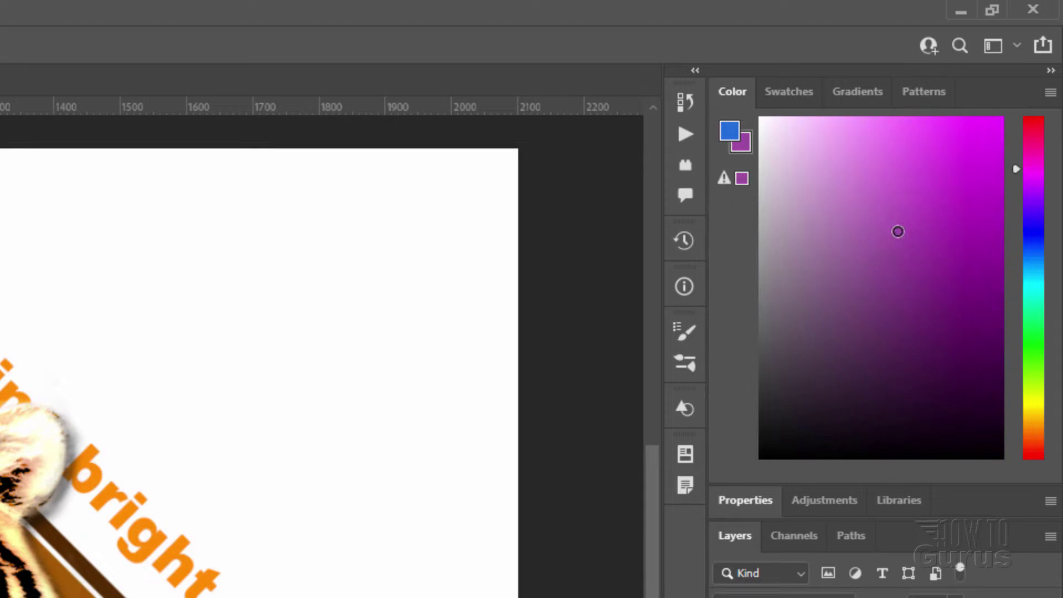
left_click(743, 178)
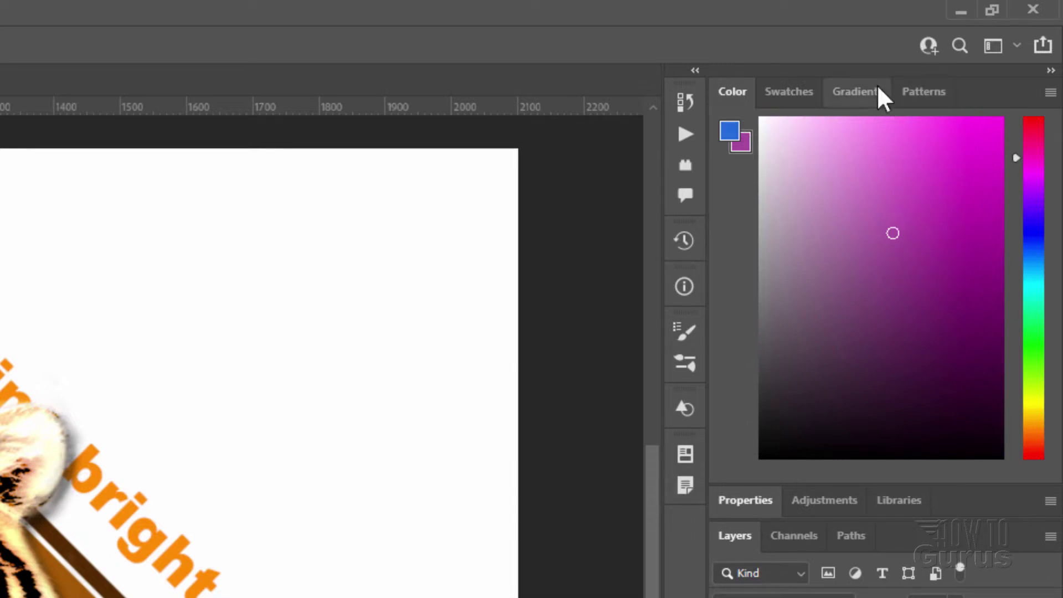
Step: Switch the Color panel display from Hue Cube to Brightness Cube
left_click(1052, 94)
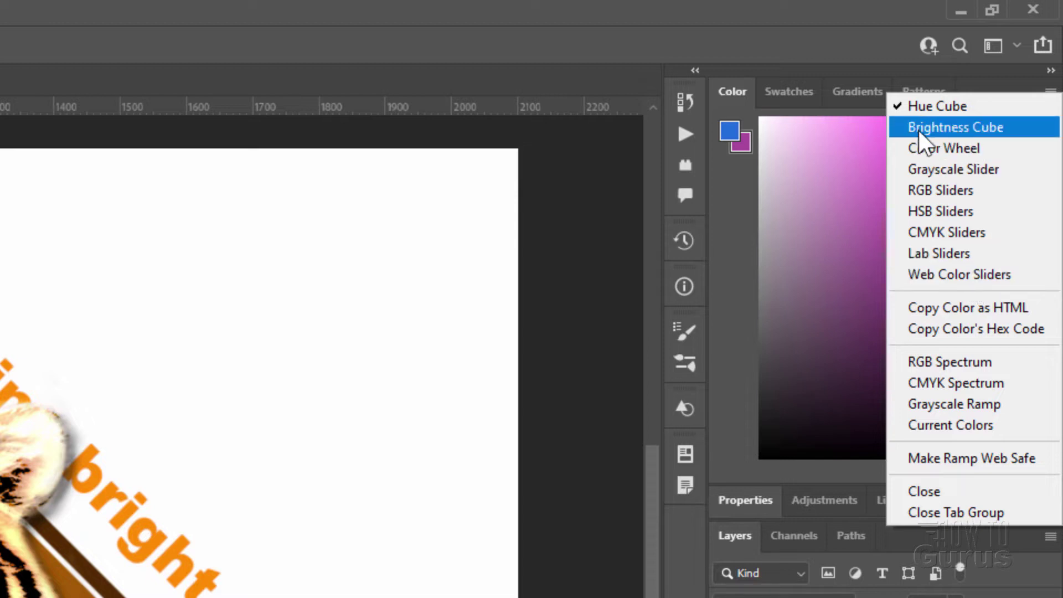
left_click(941, 127)
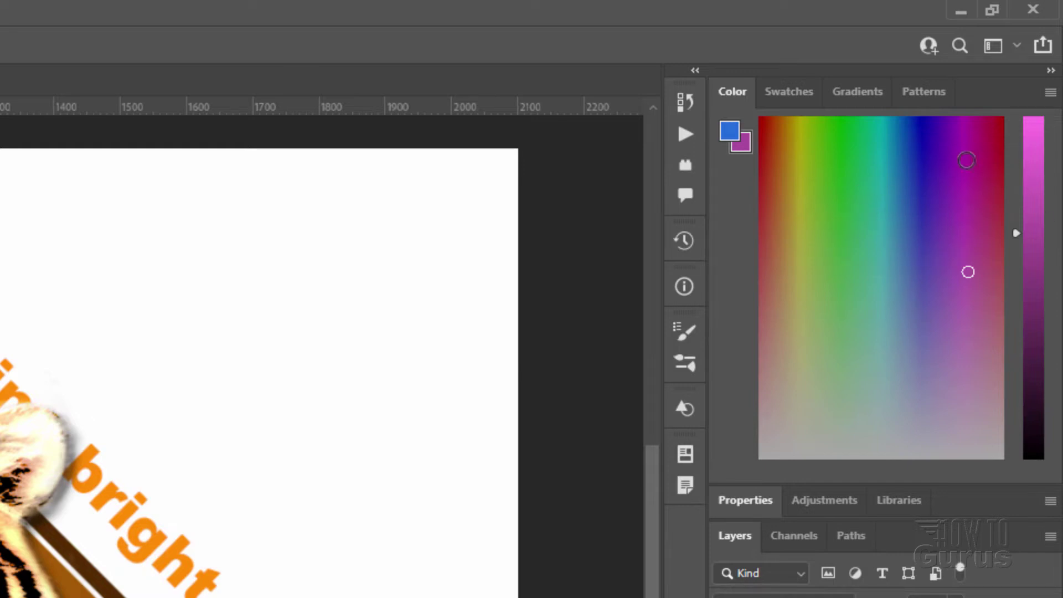
Step: On the Color Wheel, set the background from magenta to green H 141, S 86, B 89
left_click(1050, 92)
left_click(995, 147)
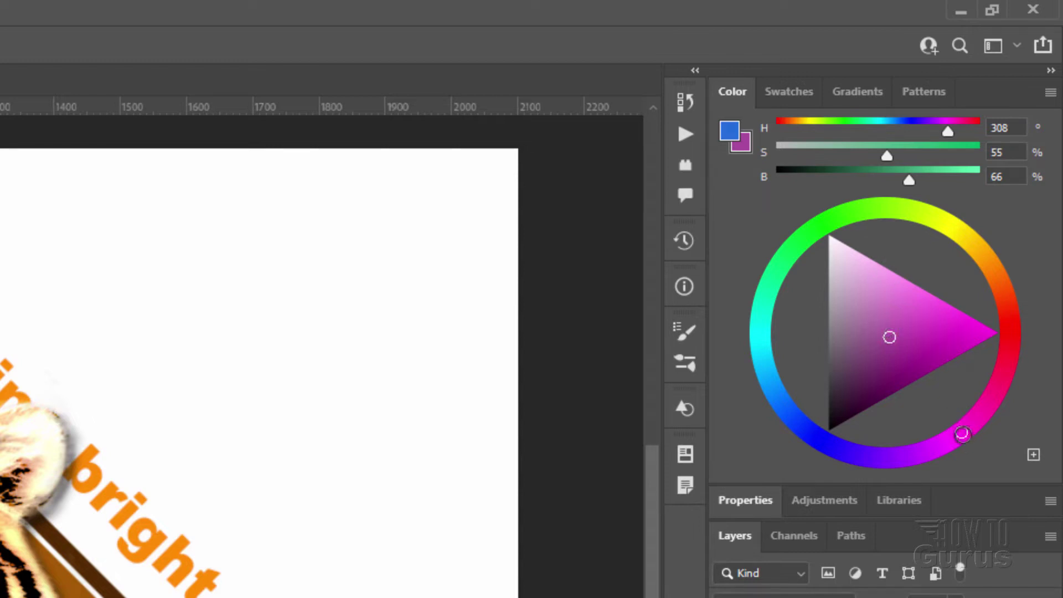
mouse_move(961, 432)
left_mouse_down()
mouse_move(999, 376)
mouse_move(946, 206)
mouse_move(844, 209)
mouse_move(782, 265)
mouse_move(833, 445)
mouse_move(881, 455)
mouse_move(777, 388)
mouse_move(764, 302)
mouse_move(808, 232)
mouse_move(787, 254)
left_mouse_up()
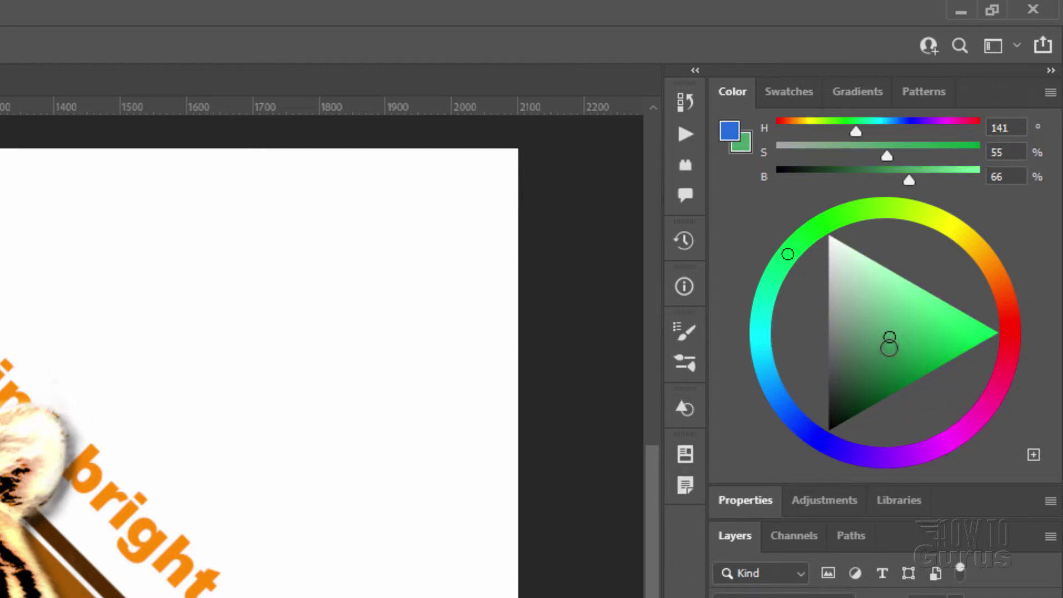
mouse_move(890, 340)
left_mouse_down()
mouse_move(965, 333)
mouse_move(855, 352)
mouse_move(849, 278)
mouse_move(848, 387)
mouse_move(857, 307)
mouse_move(940, 332)
mouse_move(907, 359)
mouse_move(880, 339)
mouse_move(947, 323)
mouse_move(931, 334)
left_mouse_up()
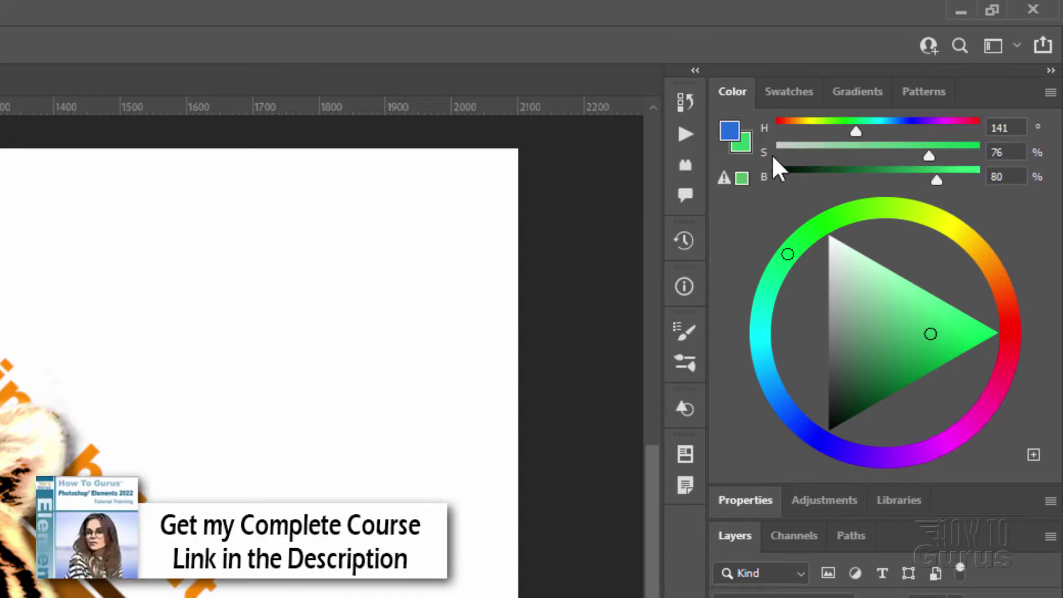
mouse_move(938, 179)
left_mouse_down()
mouse_move(902, 180)
mouse_move(936, 177)
mouse_move(939, 159)
mouse_move(895, 155)
mouse_move(942, 155)
mouse_move(925, 156)
left_mouse_up()
Step: Refine the background green to printable H 115, S 57, B 73, entering saturation 60
left_click(958, 332)
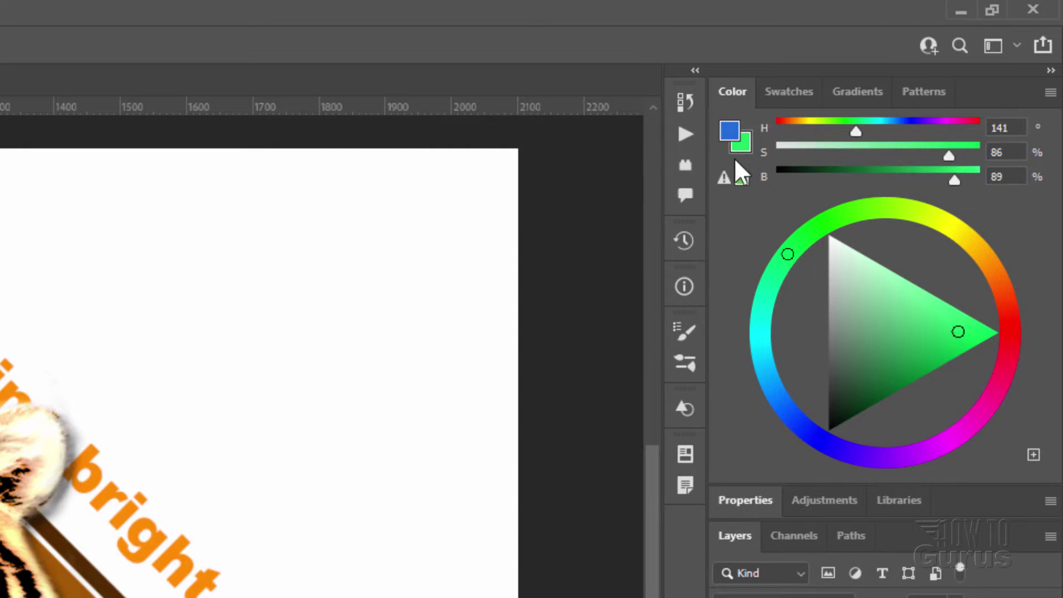
left_click(740, 181)
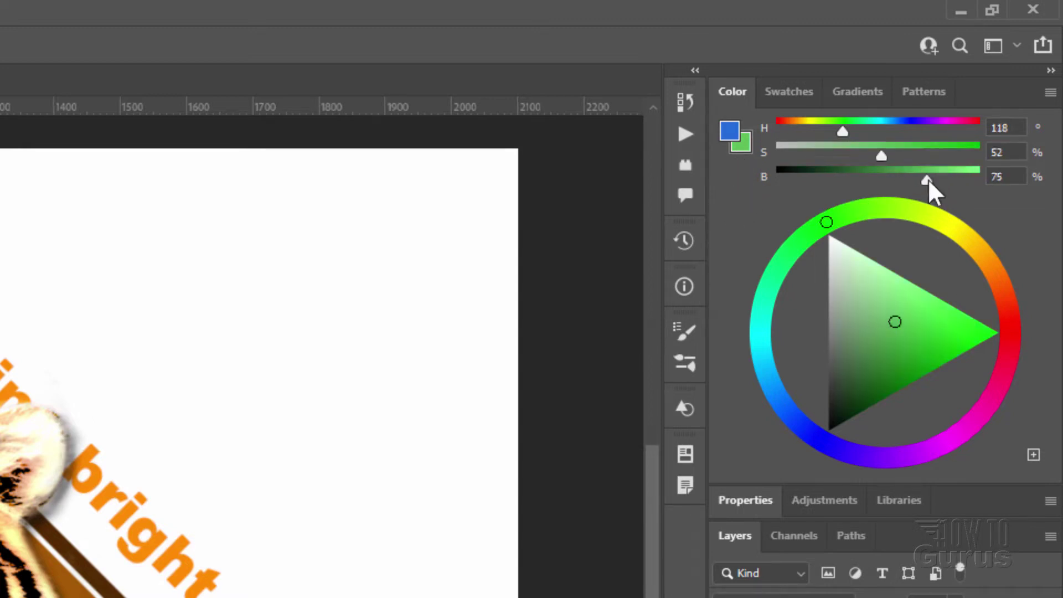
mouse_move(935, 178)
left_mouse_down()
mouse_move(885, 153)
mouse_move(896, 155)
left_mouse_up()
left_click(1024, 153)
type("60")
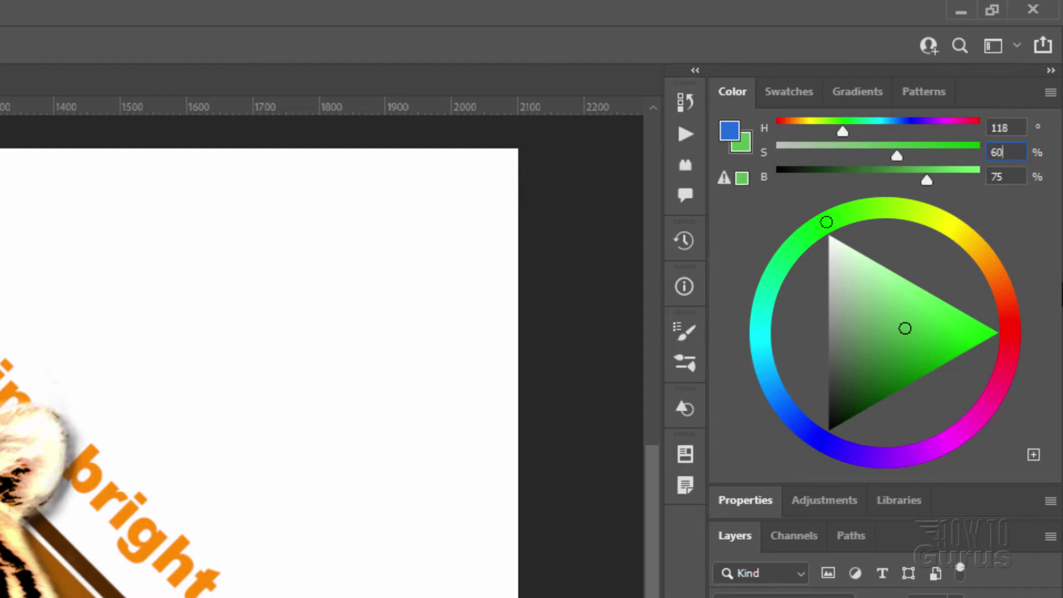
left_click(737, 180)
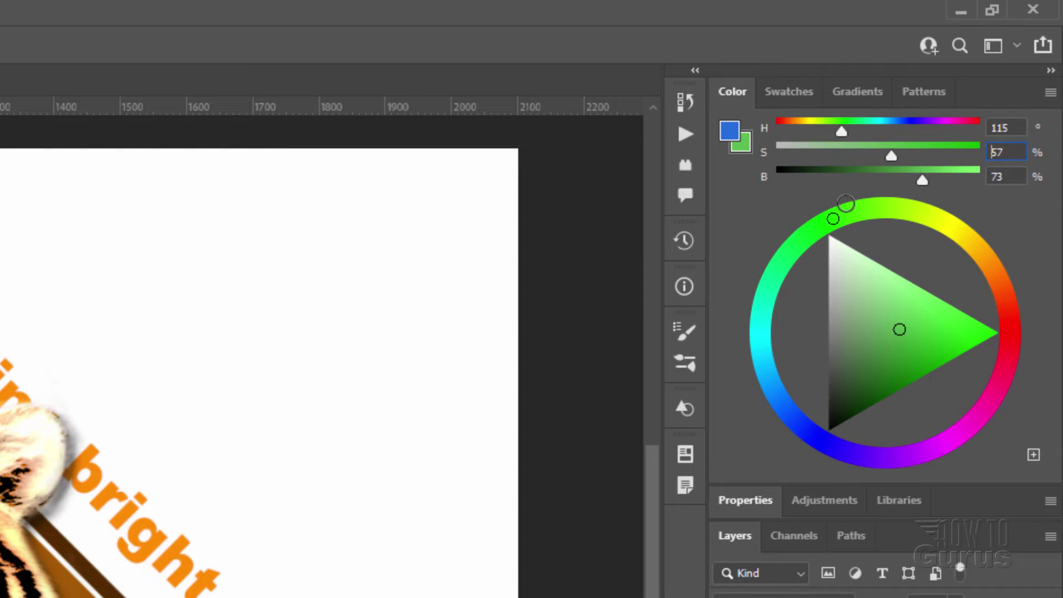
Step: Switch the Color panel display to Grayscale Slider, then to RGB Sliders
left_click(1050, 93)
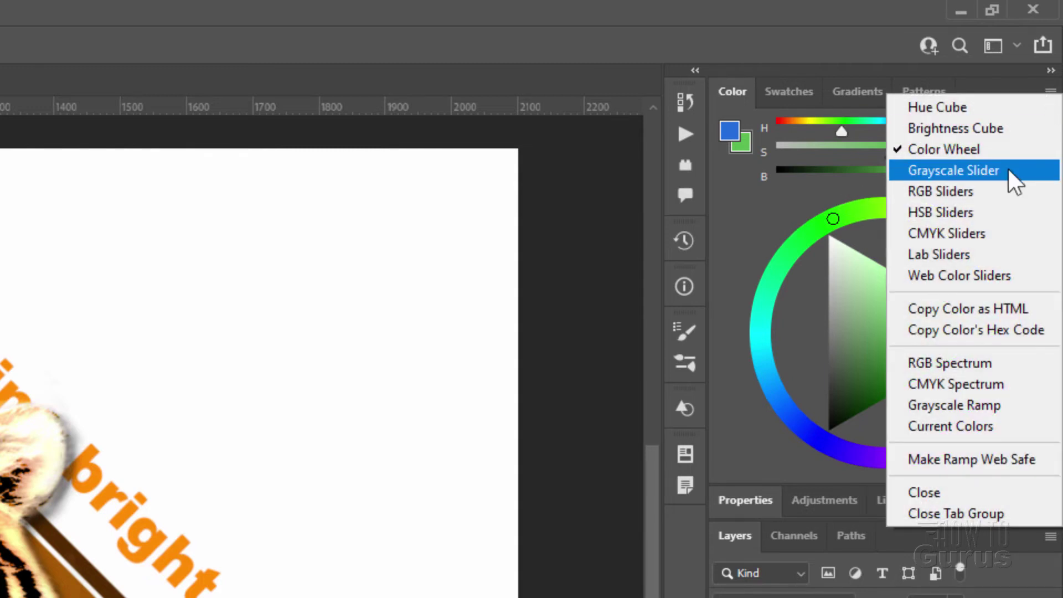
left_click(1008, 169)
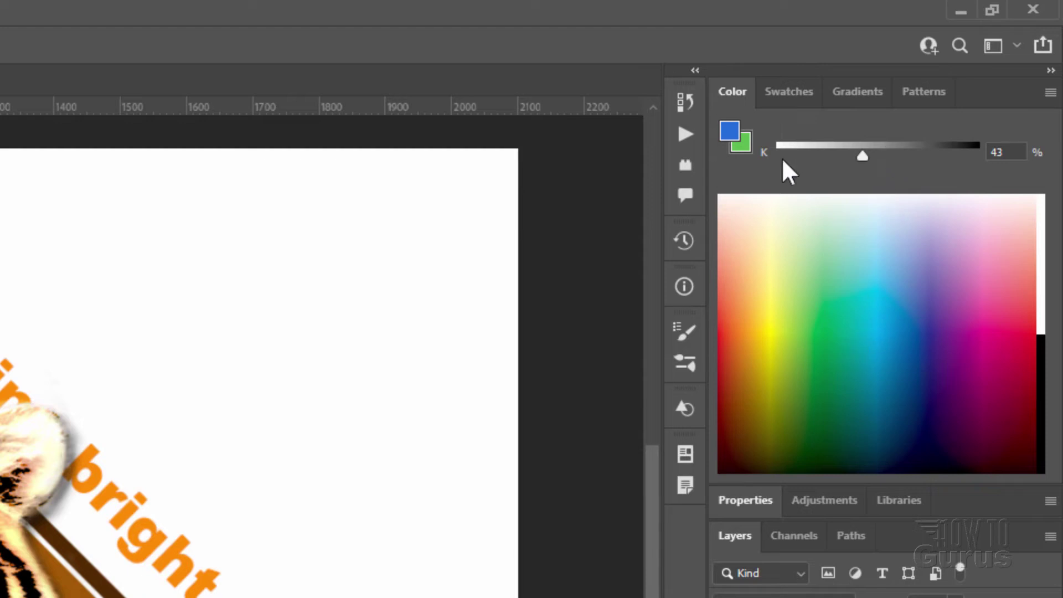
left_click(1051, 92)
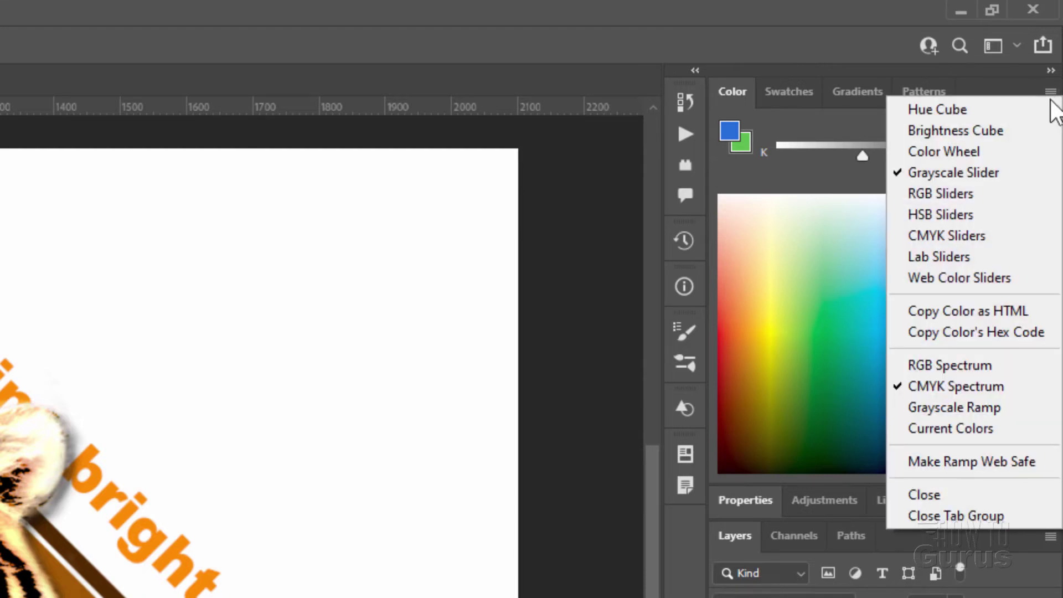
left_click(942, 195)
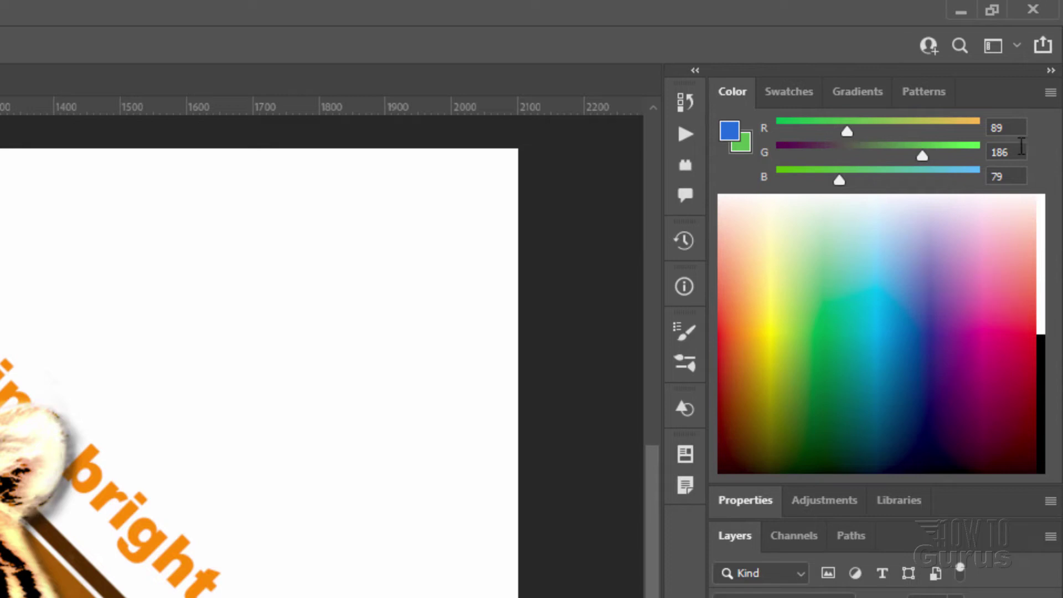
Step: Set the green to in-gamut R 115, G 192, B 76 and display it as HSB sliders
left_click(1013, 129)
key("Tab")
key("Tab")
left_click_drag(923, 152, 952, 151)
left_click(739, 180)
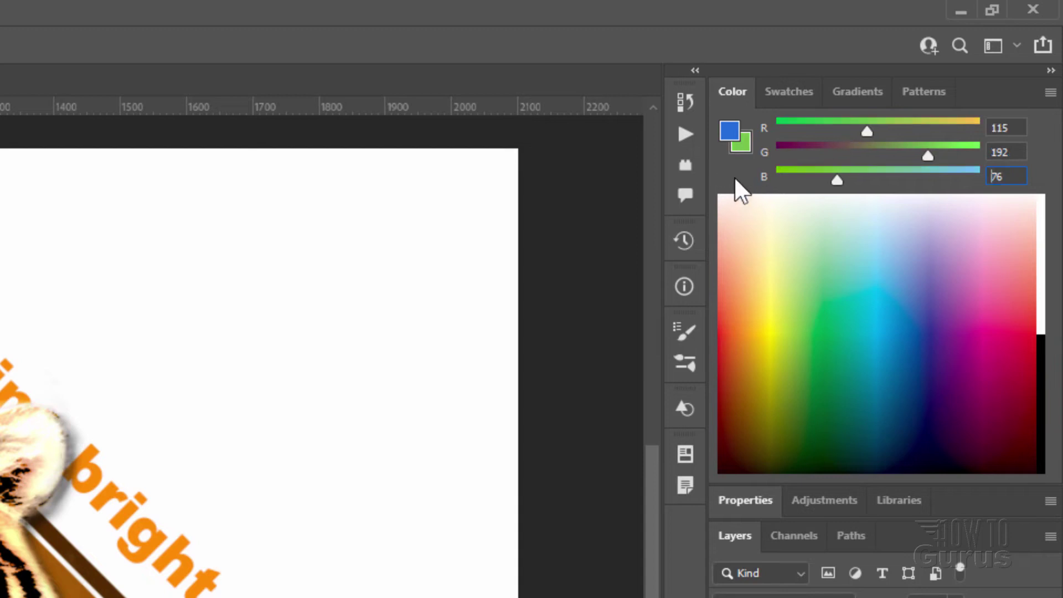
left_click(1050, 91)
left_click(951, 215)
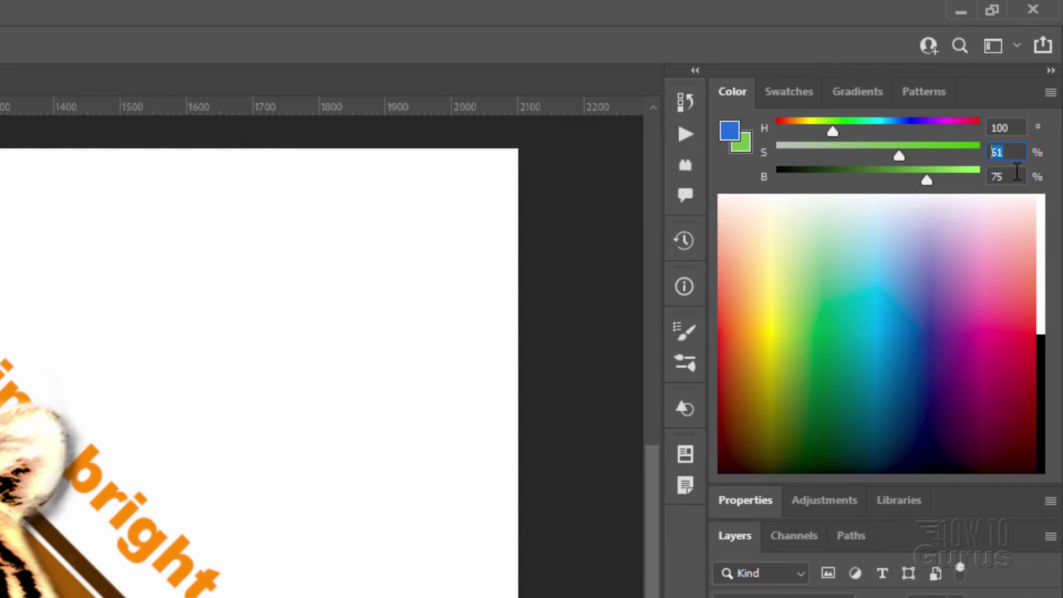
Step: View the green in CMYK Sliders, then in Lab Sliders reading L 71, a -40, b 49
left_click(1050, 93)
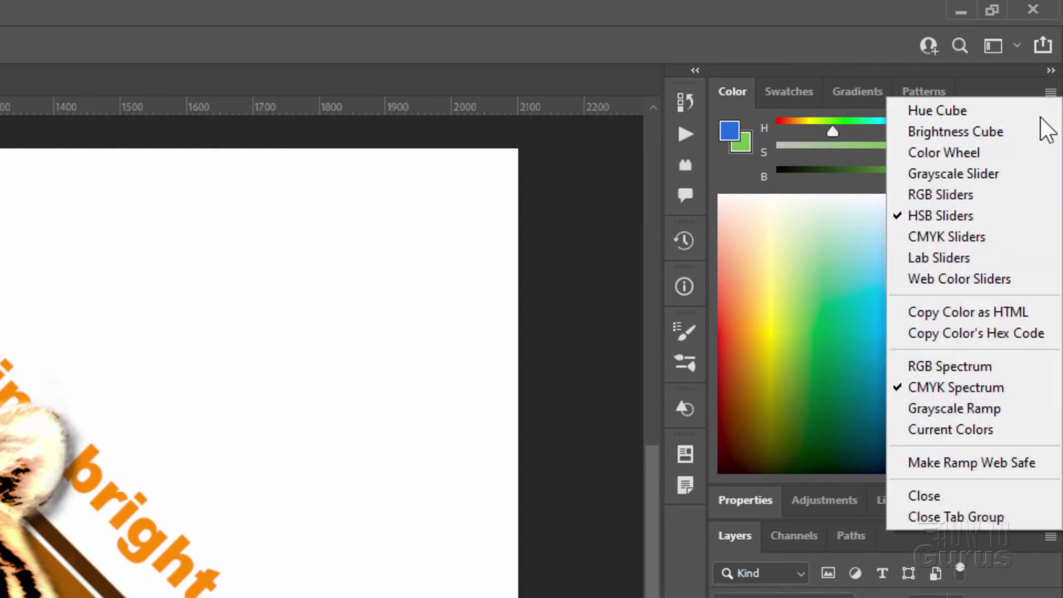
left_click(939, 235)
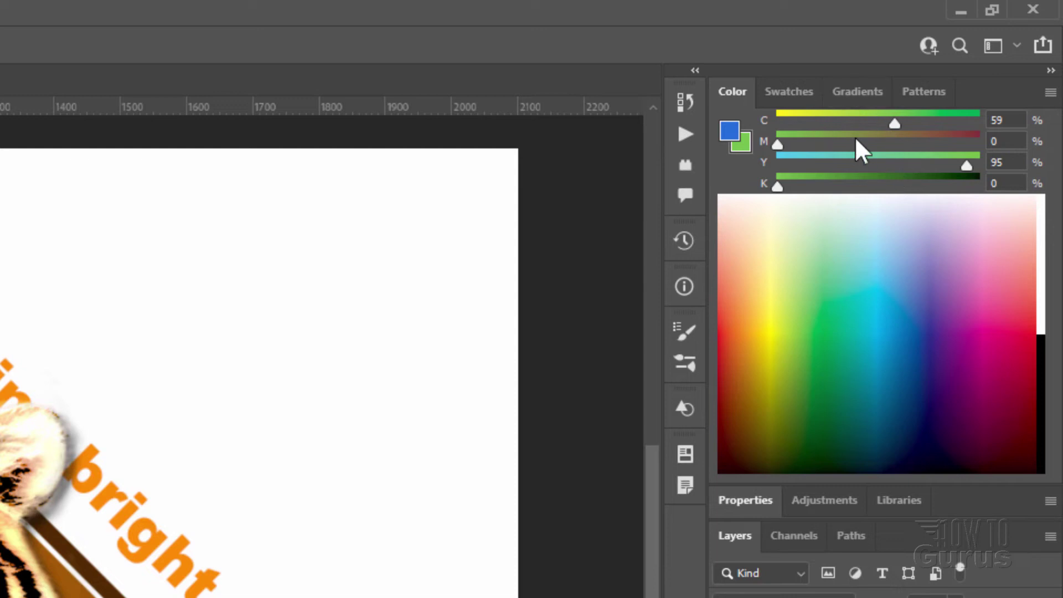
left_click(1050, 93)
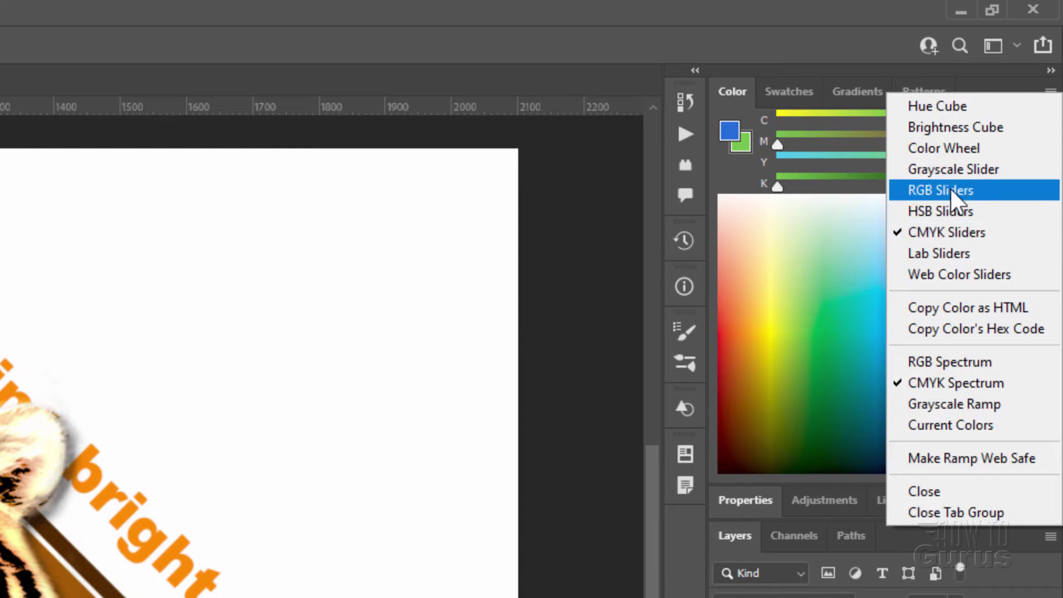
left_click(957, 253)
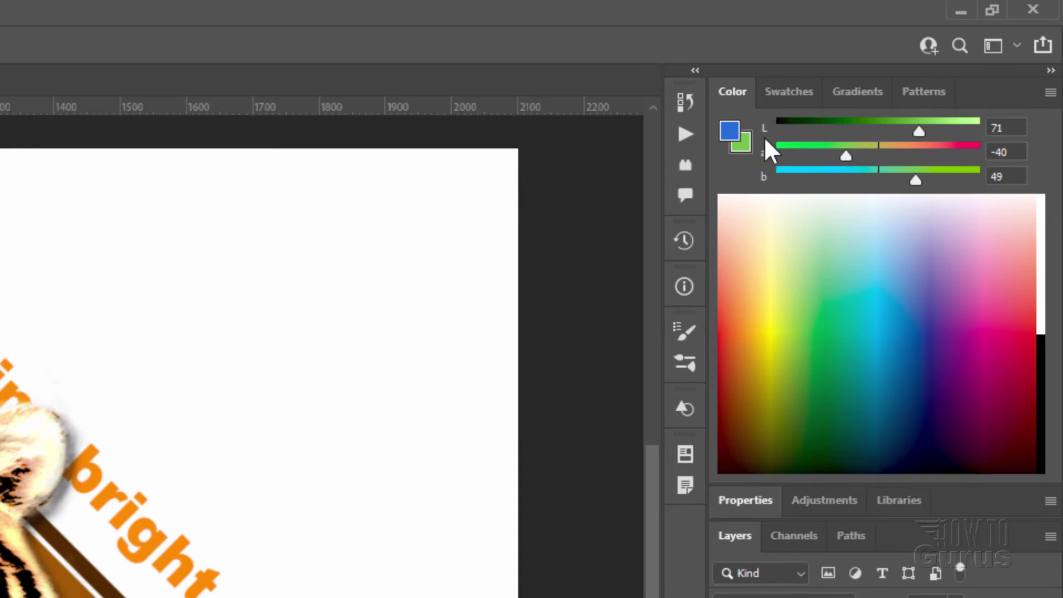
Step: Check the green's web-safe values 73 c0 4c, then switch to the Hue Cube display
left_click(1050, 92)
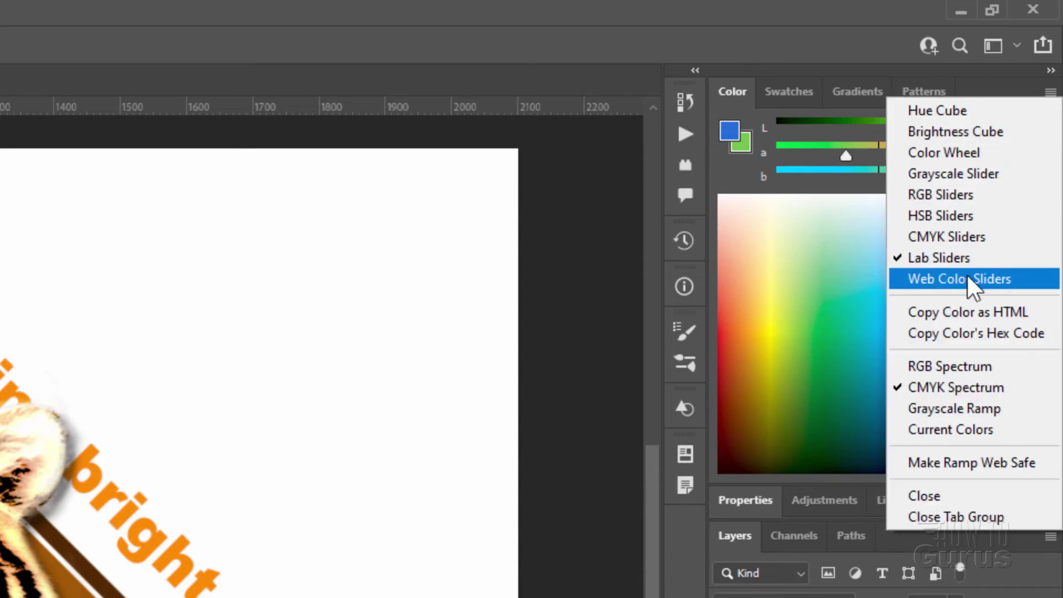
key("Escape")
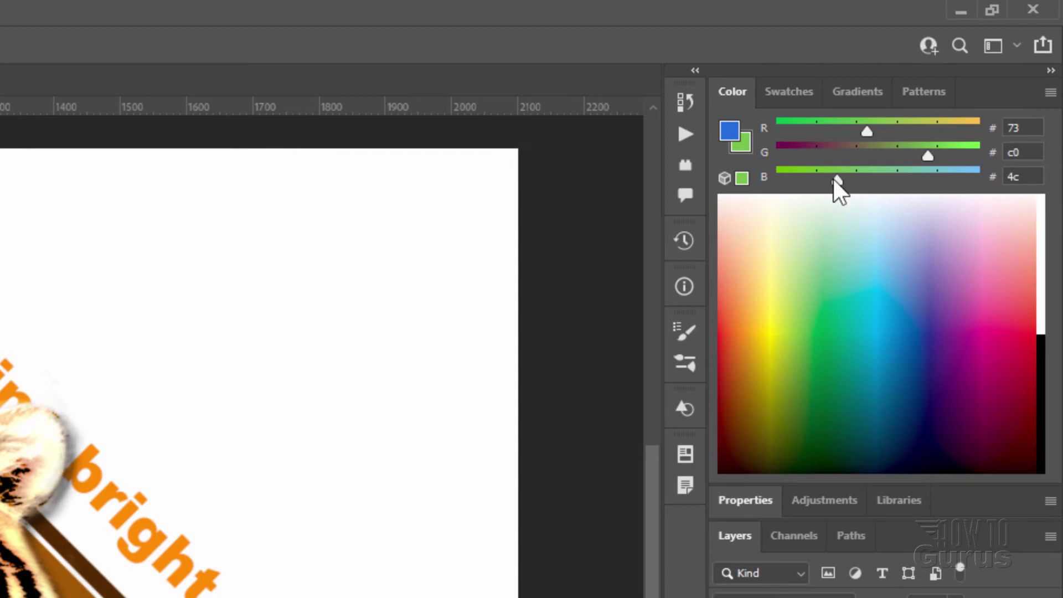
left_click(1051, 94)
left_click(985, 111)
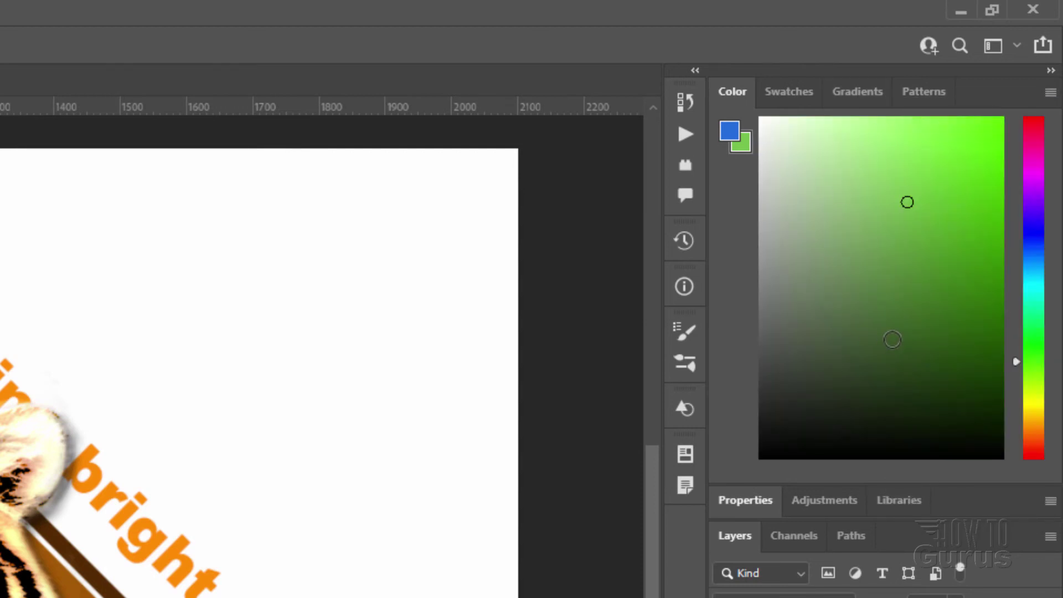
Step: Try the Brightness Cube, then settle on the Color Wheel showing H 100, S 61, B 75
left_click(1050, 93)
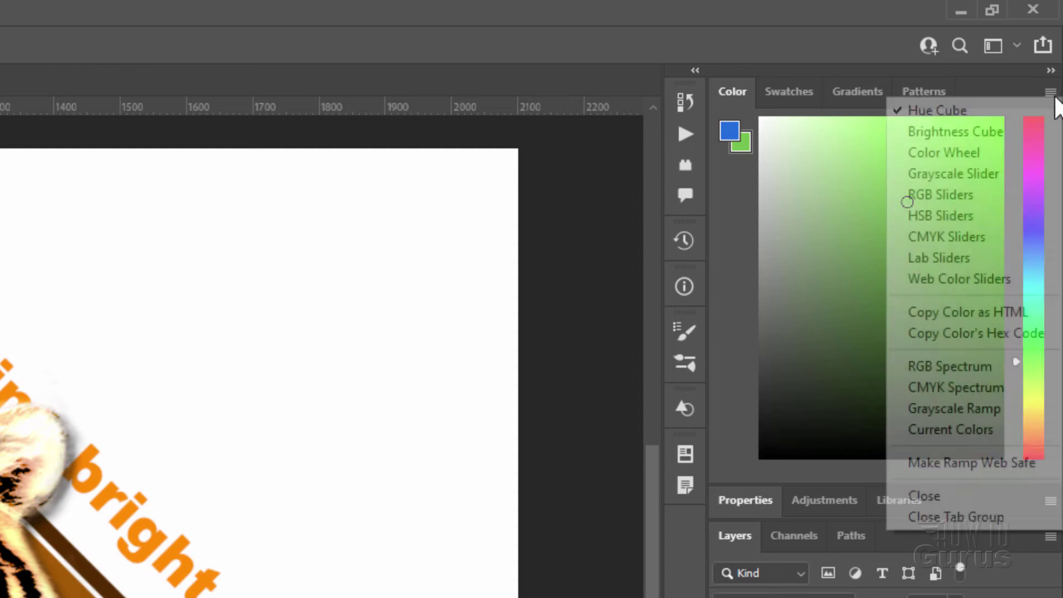
left_click(983, 133)
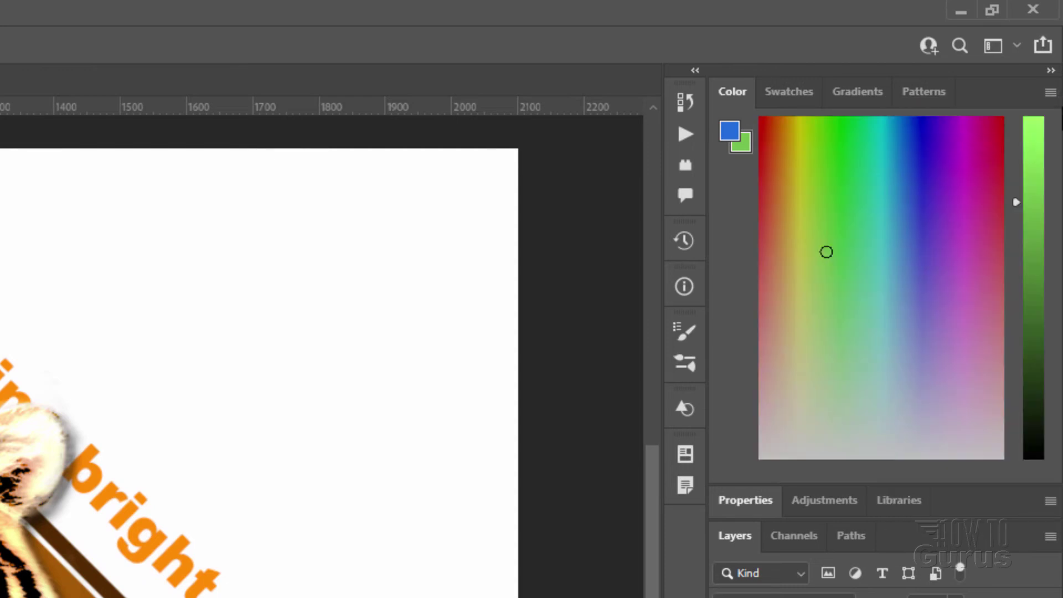
left_click(1050, 93)
left_click(985, 143)
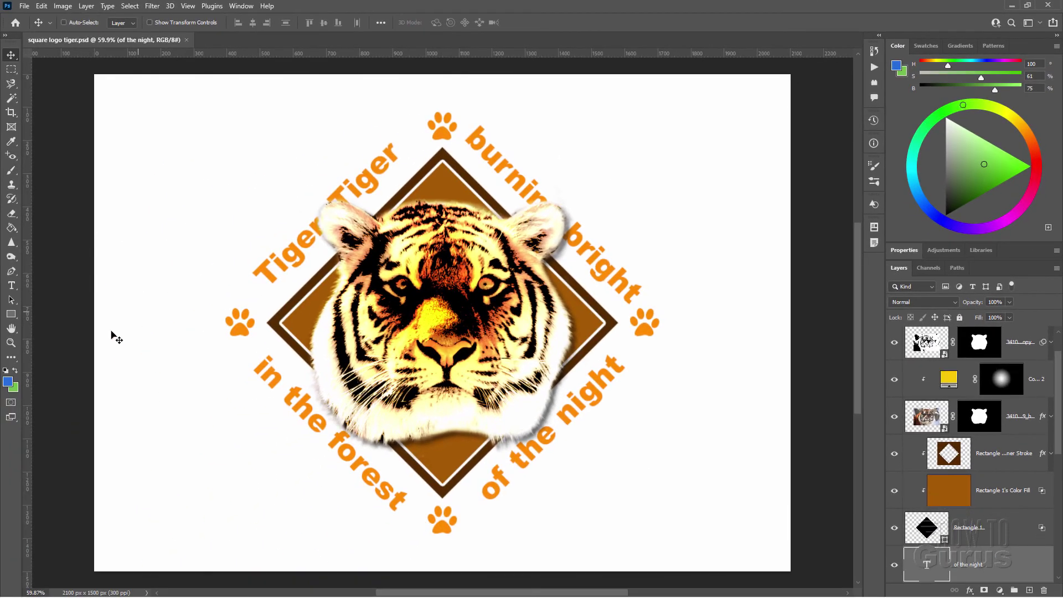
Step: Inspect the foreground blue 216bda in the Color Picker, cancel, and bring up the display-mode menu
left_click(7, 383)
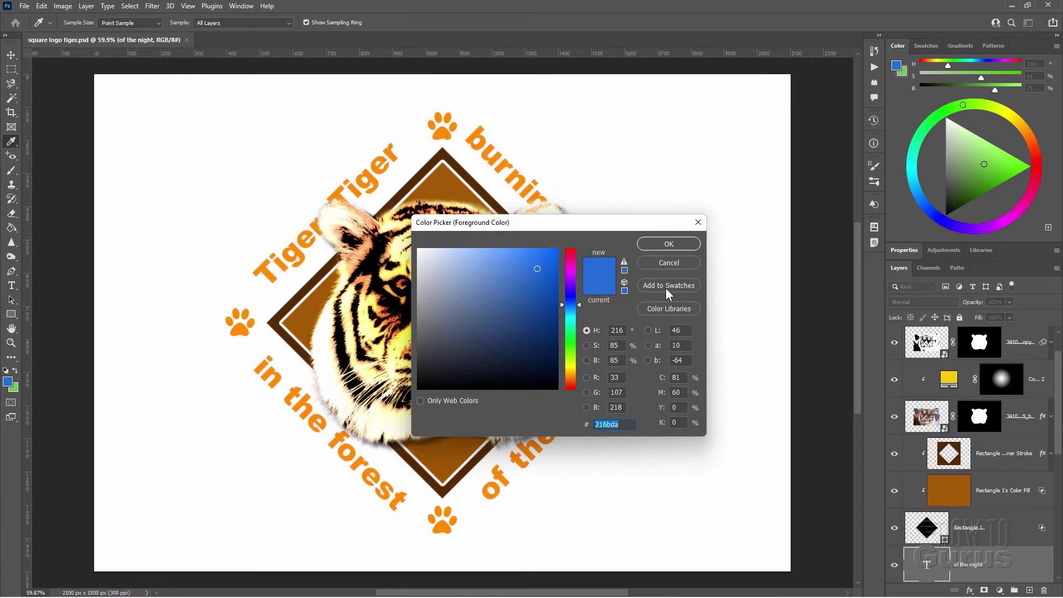
left_click(664, 268)
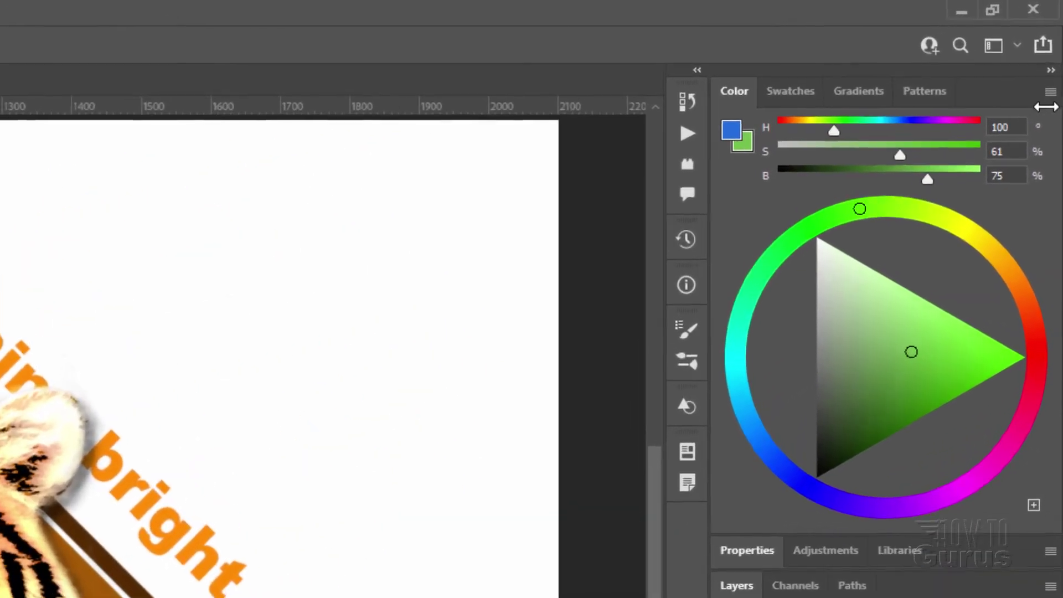
left_click(1050, 92)
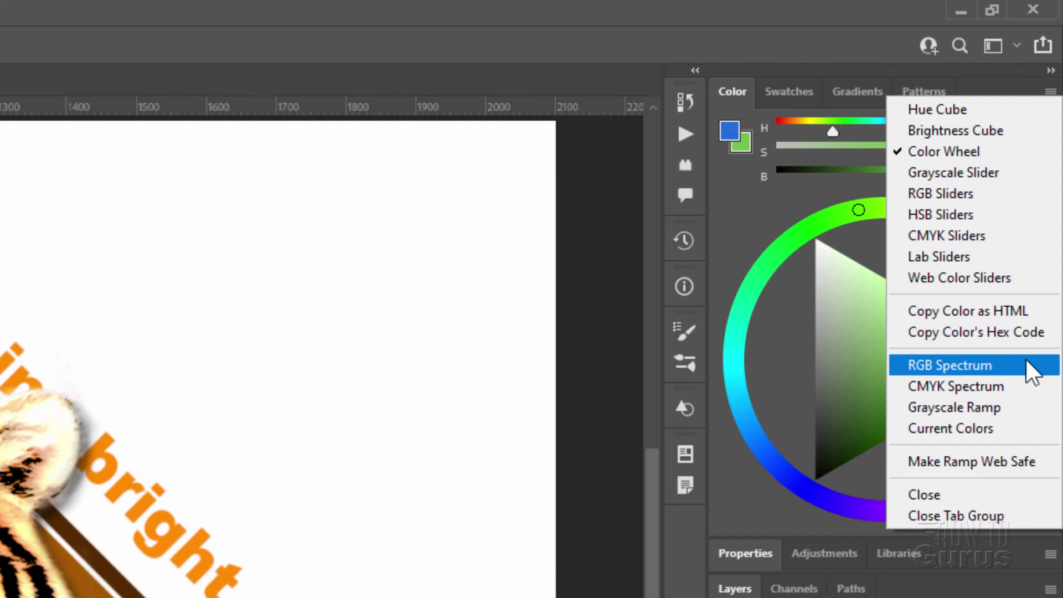
Step: Switch the Color panel ramp to RGB Spectrum, then to CMYK Spectrum below the HSB sliders
left_click(982, 363)
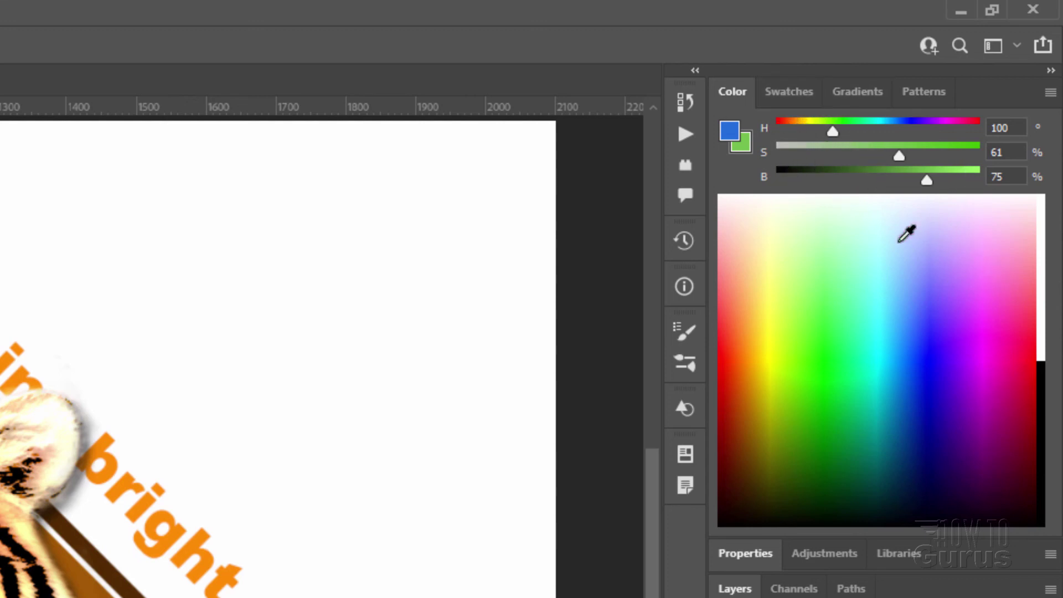
left_click(1049, 94)
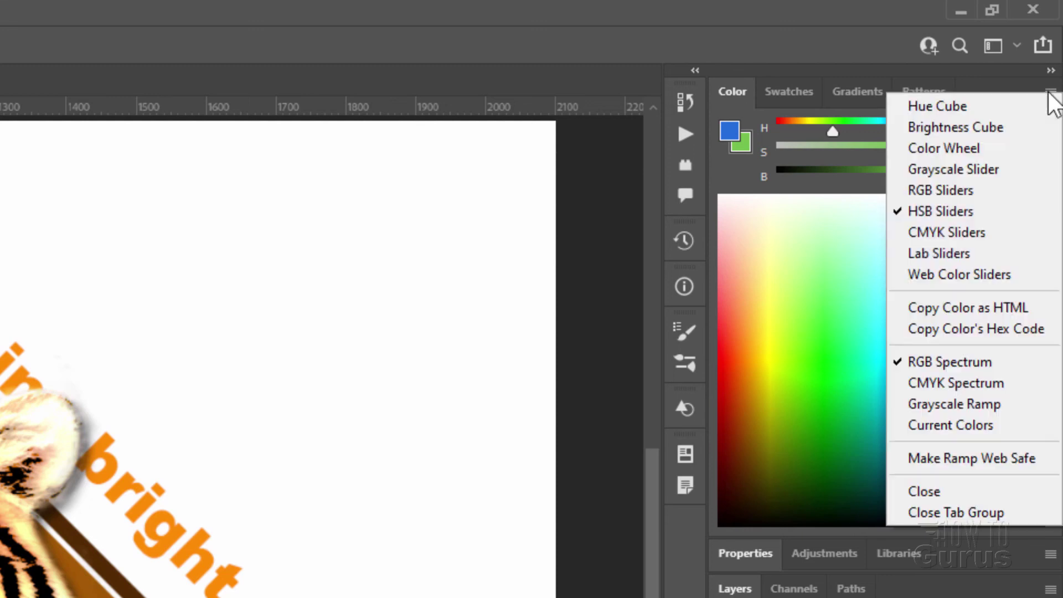
left_click(984, 383)
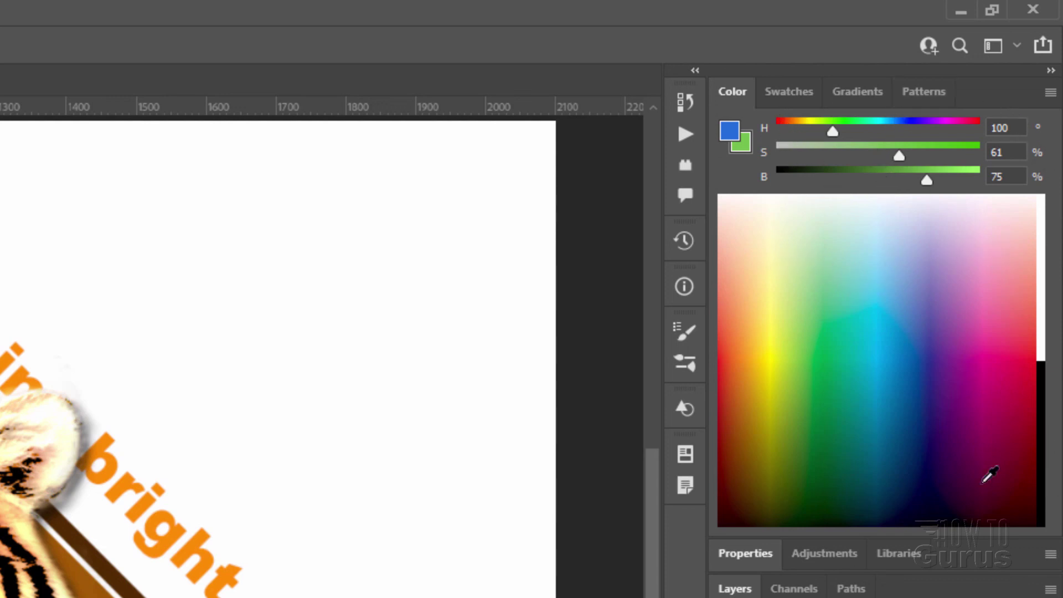
Step: Try the Grayscale Ramp, then set the ramp to Current Colors, blending blue to green
left_click(1050, 92)
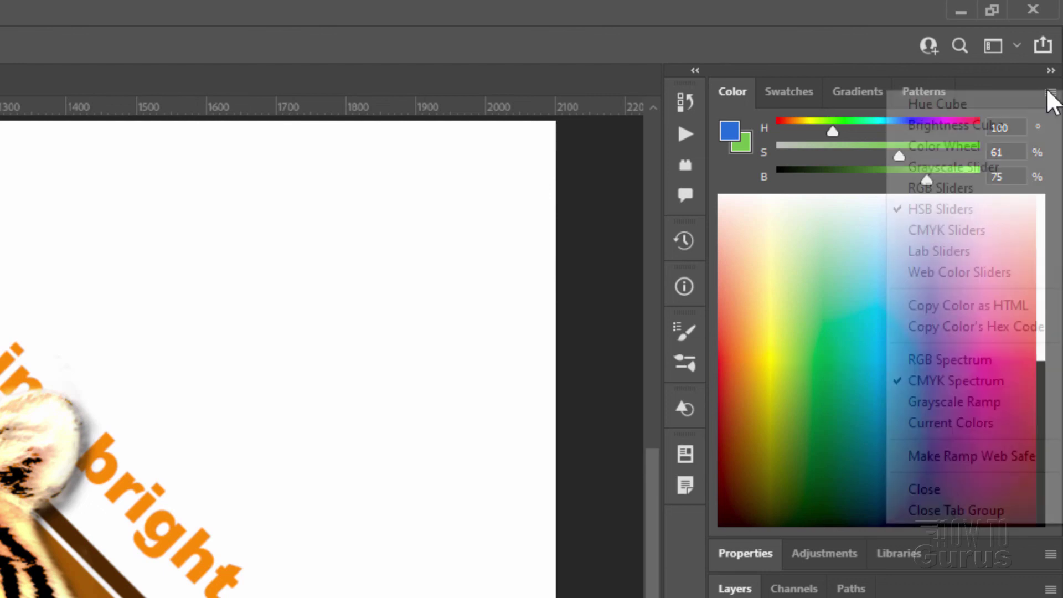
left_click(1021, 401)
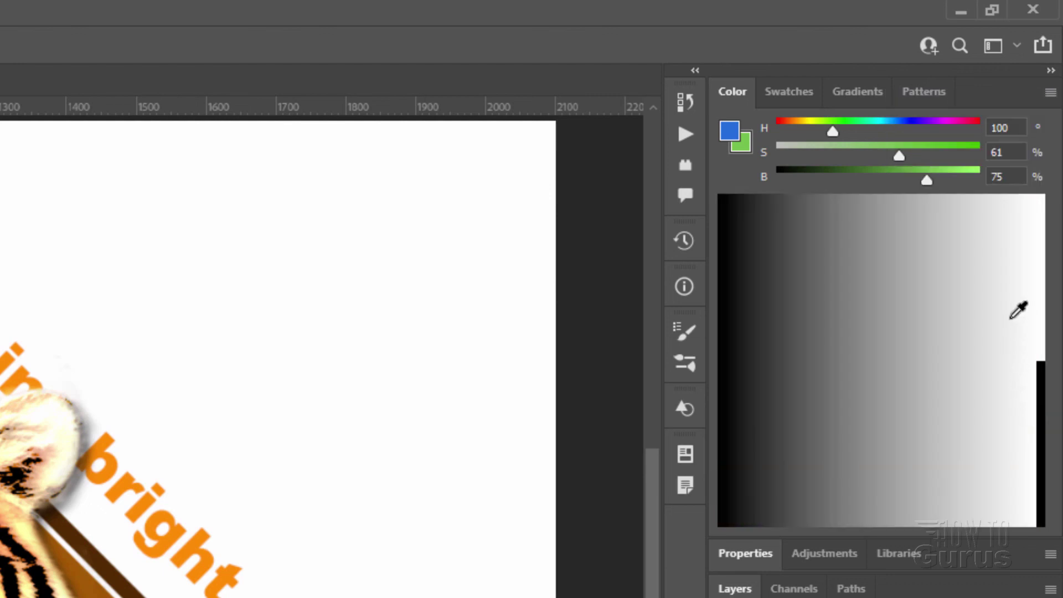
left_click(1050, 92)
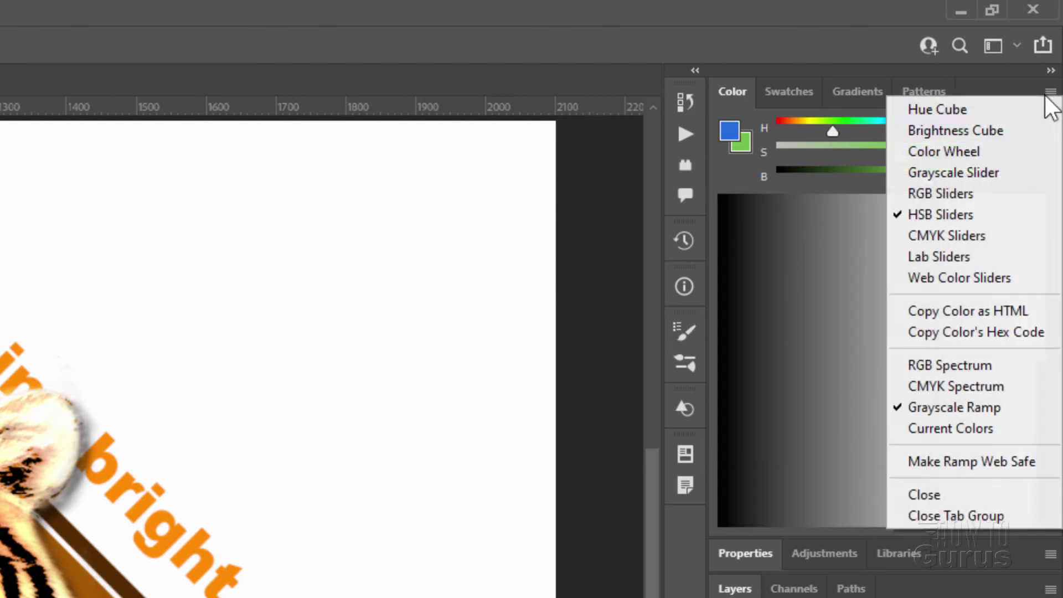
left_click(998, 420)
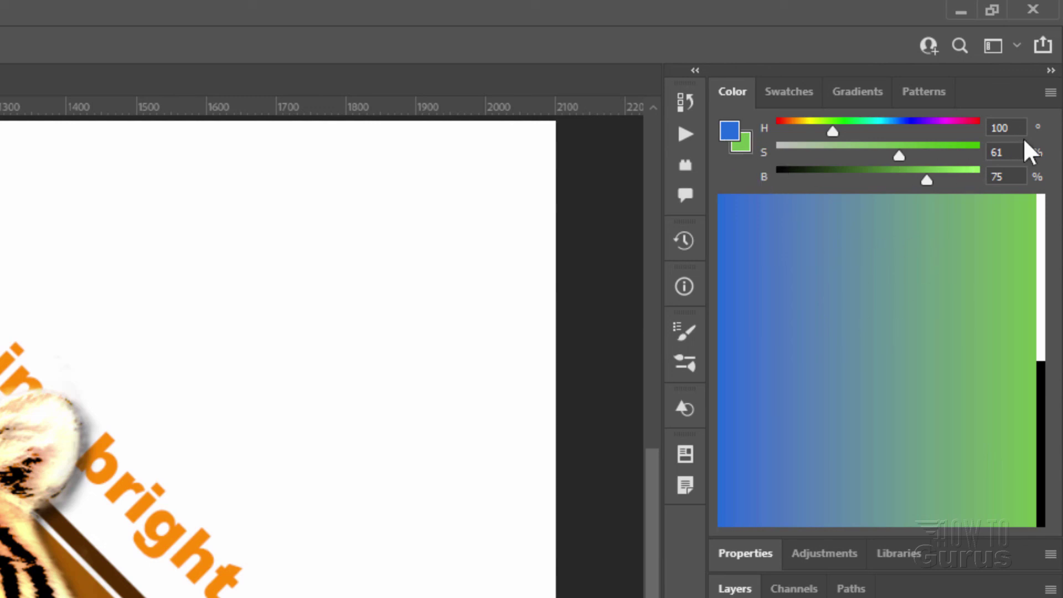
left_click(1049, 92)
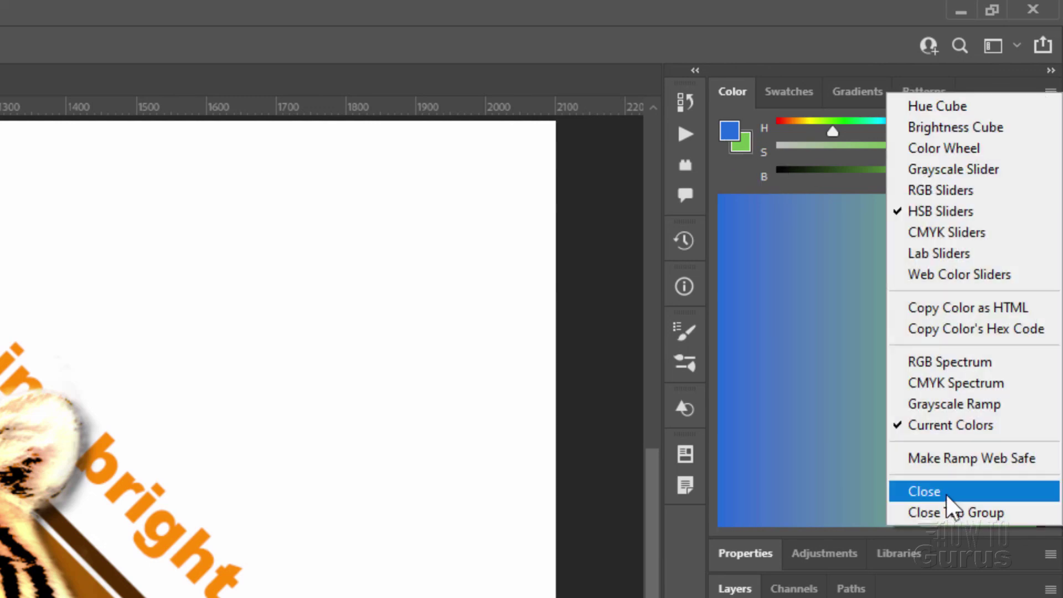